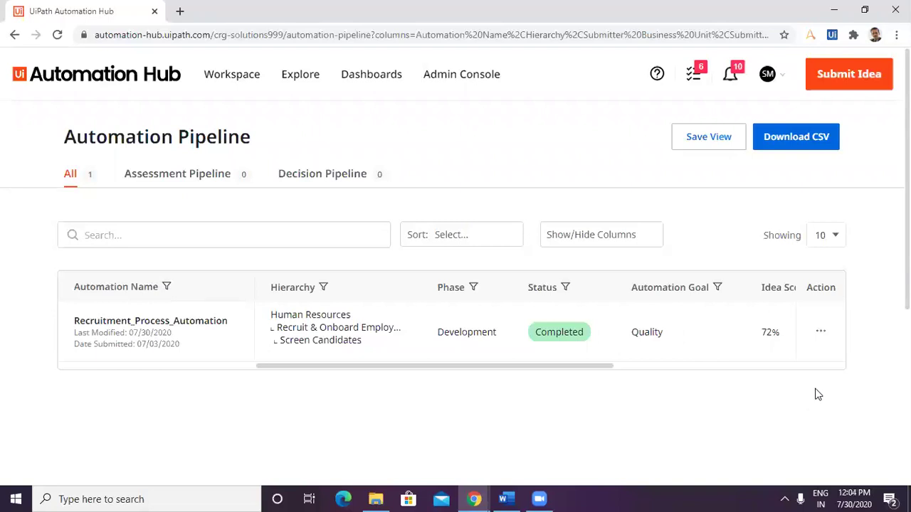
Open the Recruitment_Process_Automation profile page from its actions menu
{"action": "left_click", "coordinate": [821, 333]}
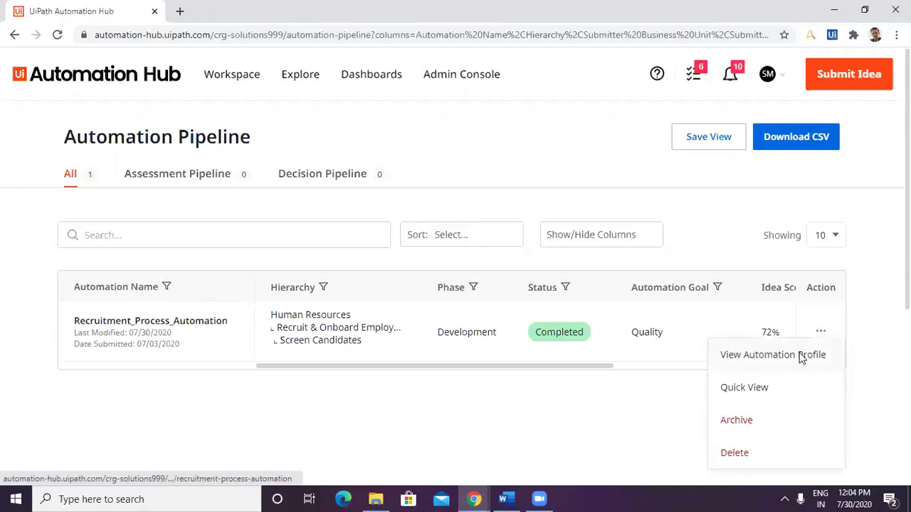
{"action": "left_click", "coordinate": [804, 355]}
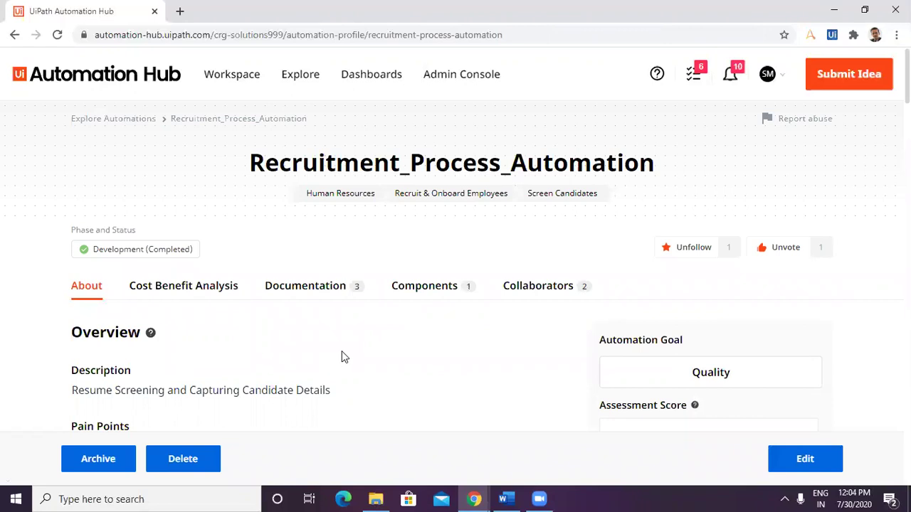
{"action": "scroll", "coordinate": [352, 348], "scroll_direction": "down", "scroll_amount": 1}
{"action": "scroll", "coordinate": [264, 244], "scroll_direction": "down", "scroll_amount": 2}
{"action": "scroll", "coordinate": [213, 240], "scroll_direction": "up", "scroll_amount": 3}
Open the Resume Screening card from the automation's Components tab
{"action": "left_click", "coordinate": [424, 291]}
{"action": "scroll", "coordinate": [433, 302], "scroll_direction": "down", "scroll_amount": 2}
{"action": "scroll", "coordinate": [431, 307], "scroll_direction": "down", "scroll_amount": 1}
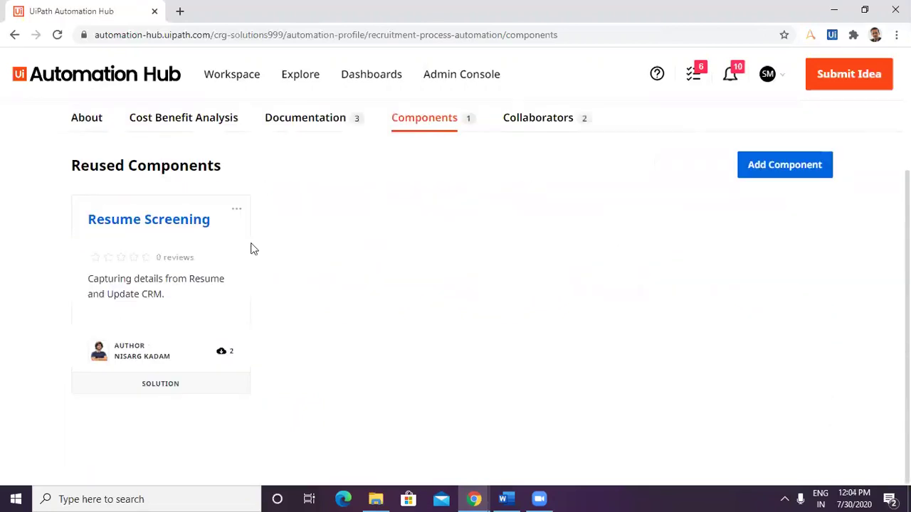
{"action": "left_click", "coordinate": [156, 217]}
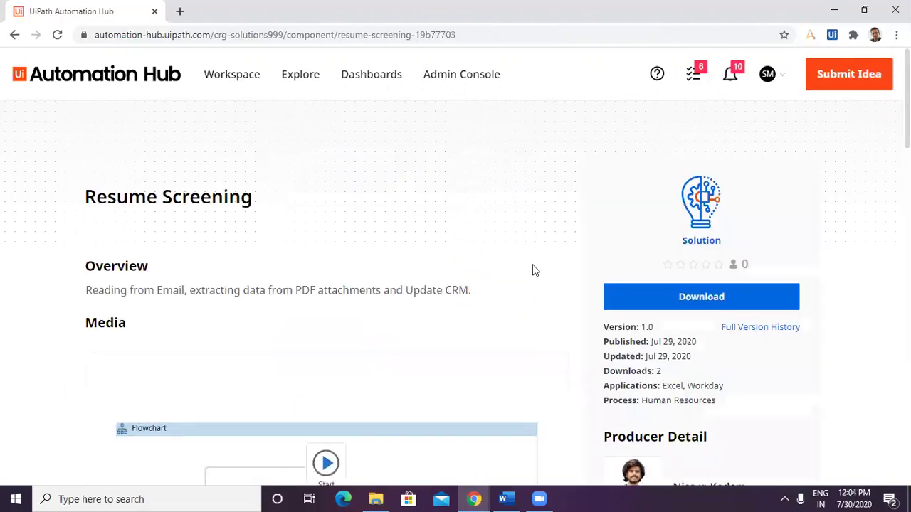
Scroll through the Resume Screening component page to review its details
{"action": "scroll", "coordinate": [562, 246], "scroll_direction": "down", "scroll_amount": 3}
{"action": "scroll", "coordinate": [648, 283], "scroll_direction": "up", "scroll_amount": 2}
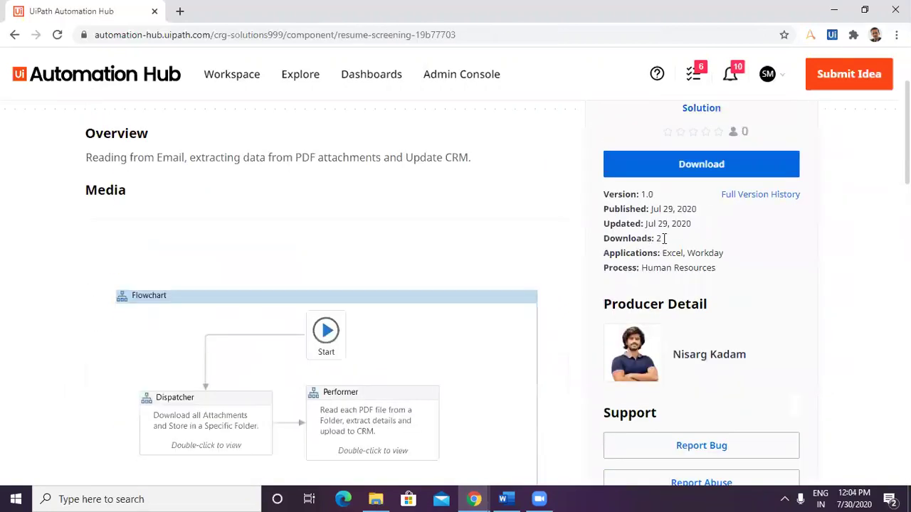
{"action": "scroll", "coordinate": [492, 313], "scroll_direction": "down", "scroll_amount": 2}
{"action": "scroll", "coordinate": [401, 318], "scroll_direction": "down", "scroll_amount": 1}
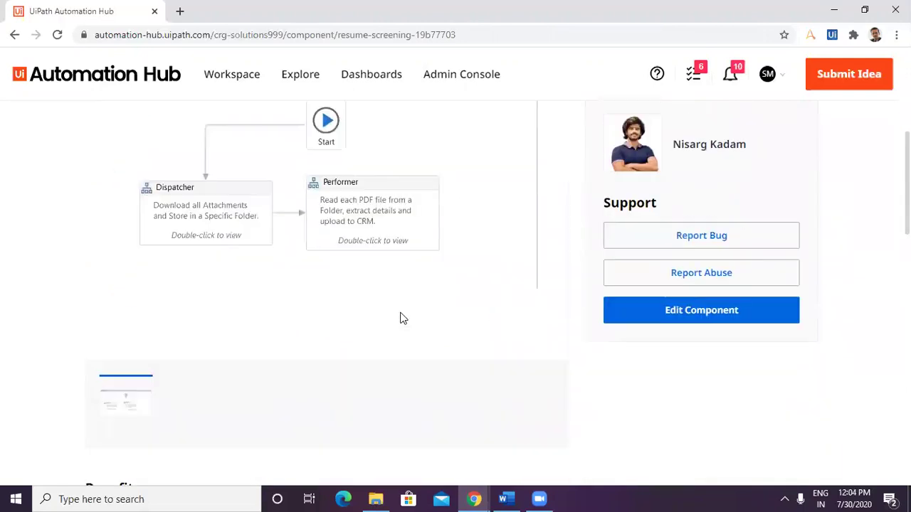
{"action": "scroll", "coordinate": [278, 314], "scroll_direction": "down", "scroll_amount": 2}
{"action": "scroll", "coordinate": [285, 313], "scroll_direction": "down", "scroll_amount": 2}
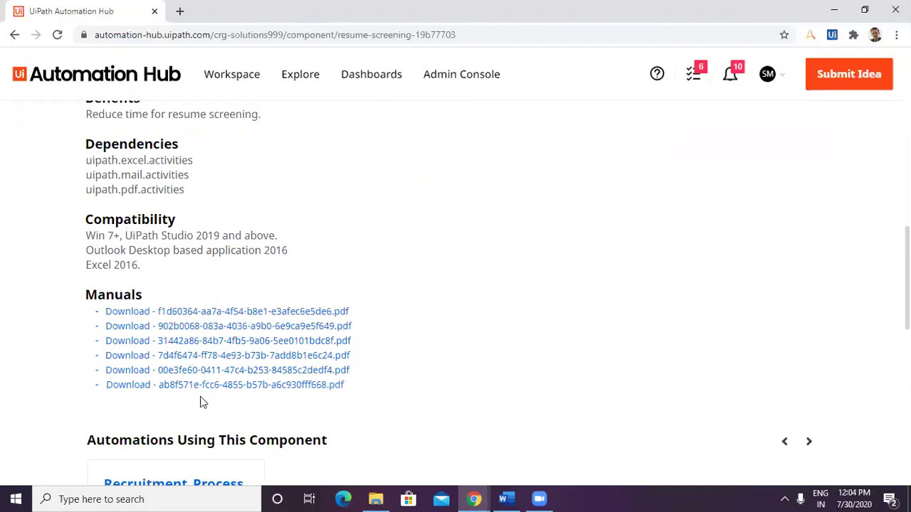
{"action": "scroll", "coordinate": [431, 403], "scroll_direction": "down", "scroll_amount": 3}
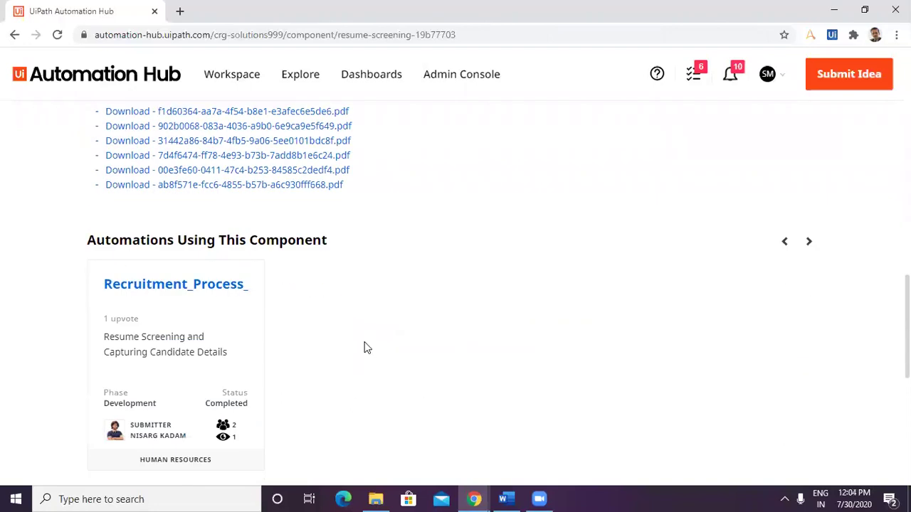
{"action": "scroll", "coordinate": [320, 270], "scroll_direction": "up", "scroll_amount": 3}
{"action": "scroll", "coordinate": [277, 183], "scroll_direction": "up", "scroll_amount": 3}
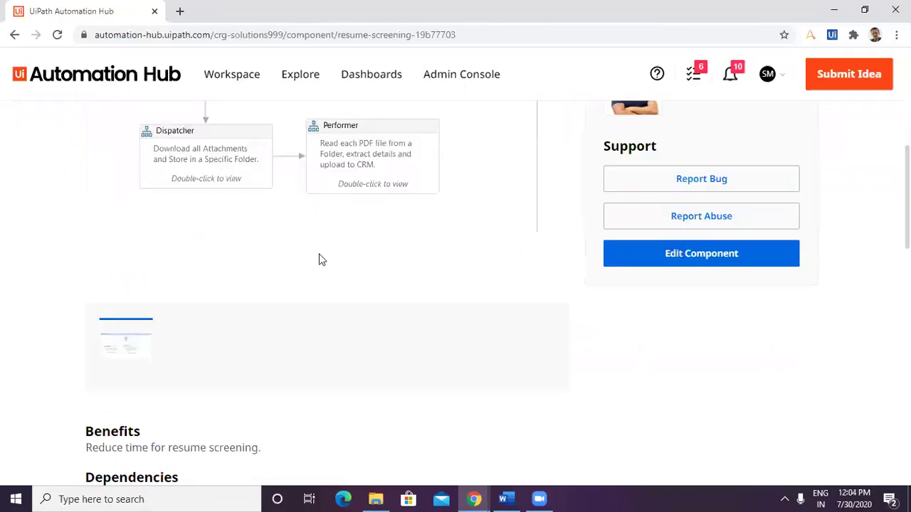
{"action": "scroll", "coordinate": [333, 263], "scroll_direction": "down", "scroll_amount": 3}
{"action": "scroll", "coordinate": [335, 262], "scroll_direction": "down", "scroll_amount": 3}
{"action": "scroll", "coordinate": [341, 264], "scroll_direction": "down", "scroll_amount": 2}
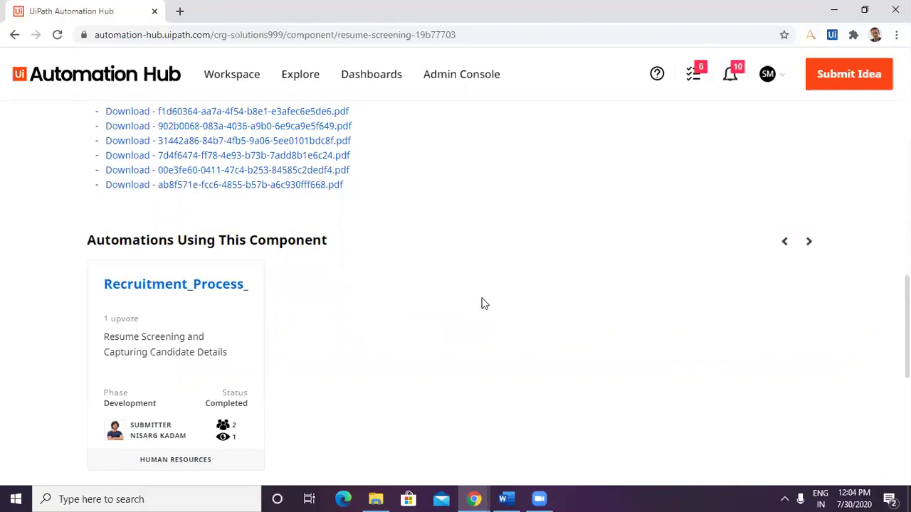
{"action": "scroll", "coordinate": [484, 304], "scroll_direction": "up", "scroll_amount": 5}
{"action": "scroll", "coordinate": [491, 311], "scroll_direction": "up", "scroll_amount": 3}
{"action": "scroll", "coordinate": [491, 318], "scroll_direction": "up", "scroll_amount": 2}
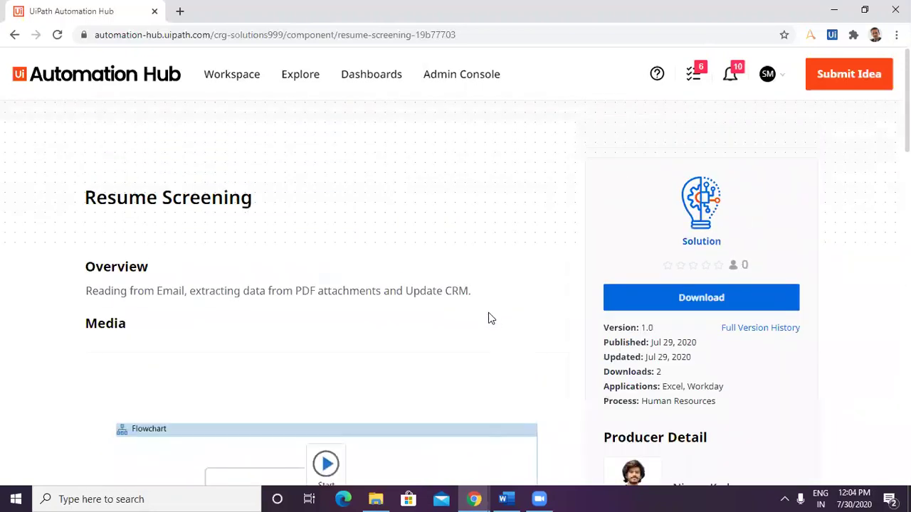
Return to the Recruitment_Process_Automation About overview
{"action": "left_click", "coordinate": [14, 34]}
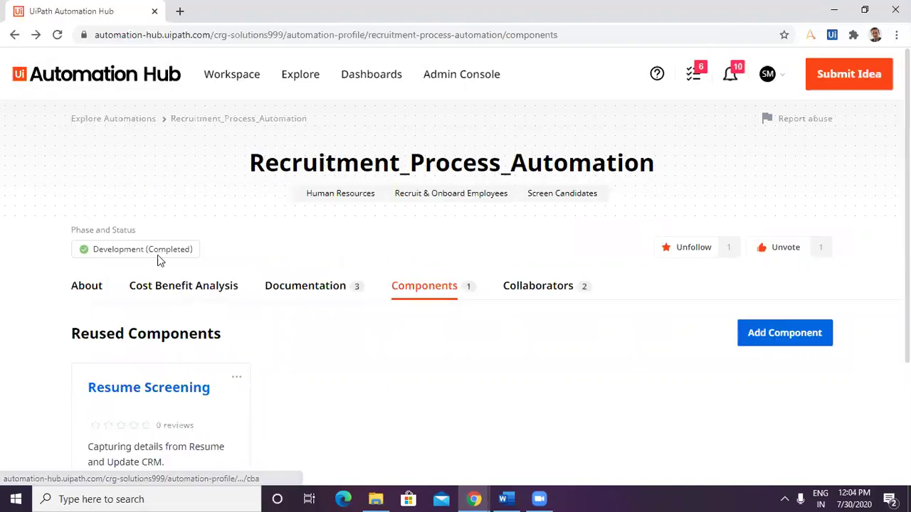
{"action": "left_click", "coordinate": [85, 293]}
{"action": "scroll", "coordinate": [240, 404], "scroll_direction": "down", "scroll_amount": 1}
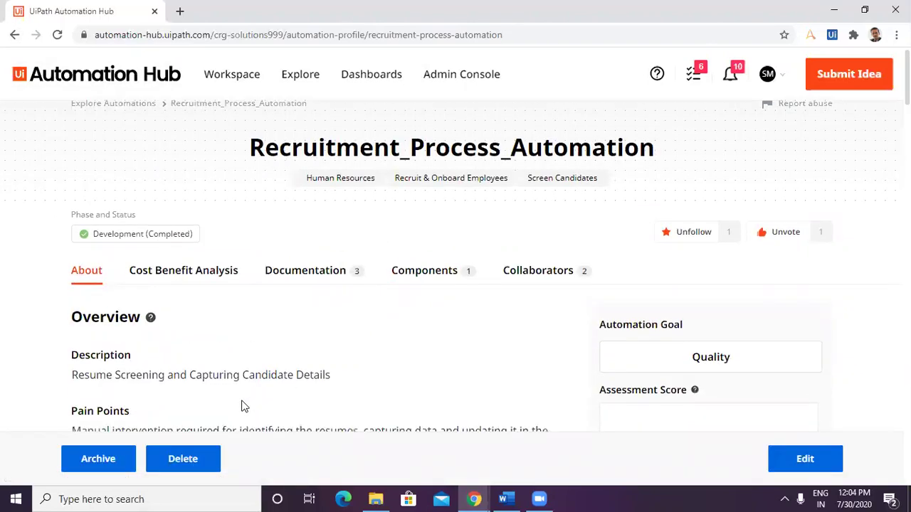
Edit the profile to Automation Phase Testing, Phase Status Completed, and confirm the save
{"action": "left_click", "coordinate": [805, 460]}
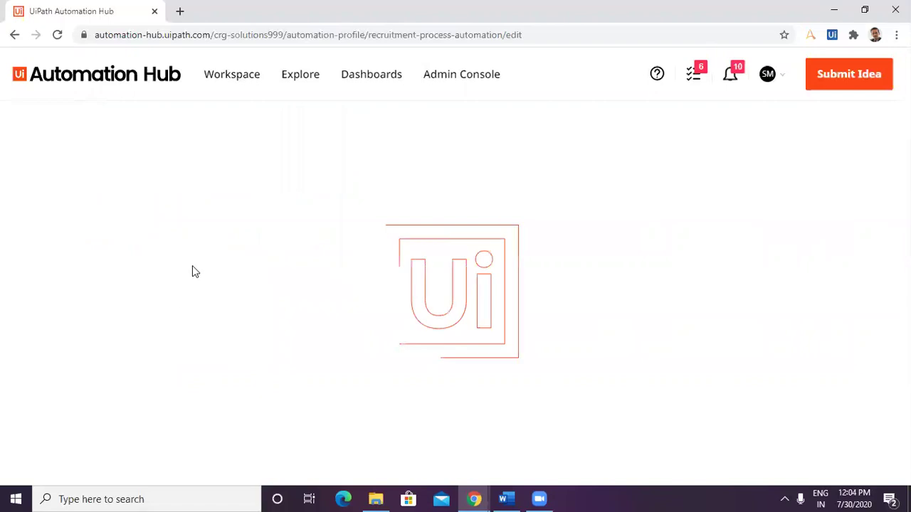
{"action": "left_click", "coordinate": [128, 281]}
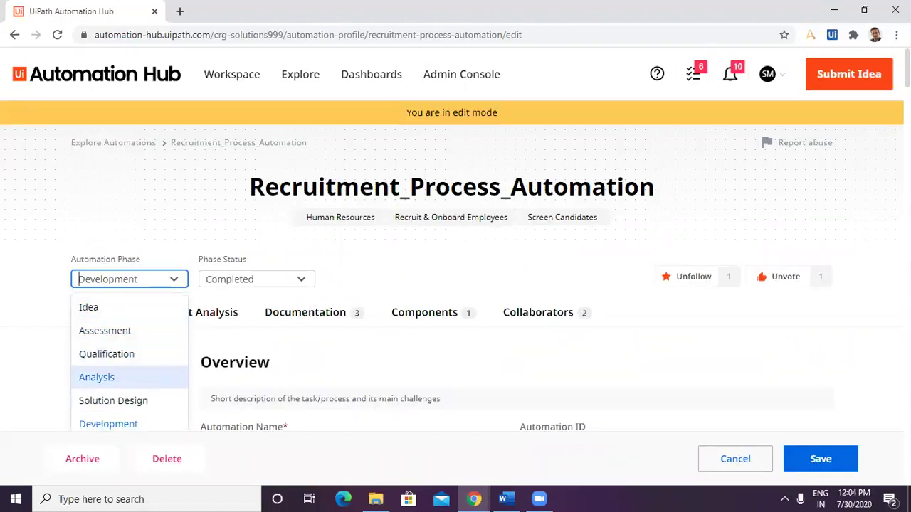
{"action": "scroll", "coordinate": [128, 240], "scroll_direction": "down", "scroll_amount": 1}
{"action": "left_click", "coordinate": [135, 221]}
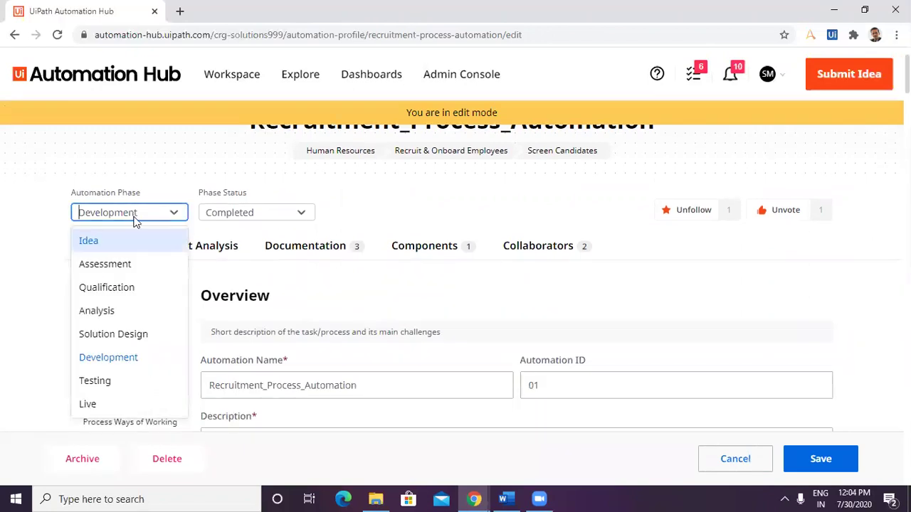
{"action": "left_click", "coordinate": [94, 381]}
{"action": "left_click", "coordinate": [249, 217]}
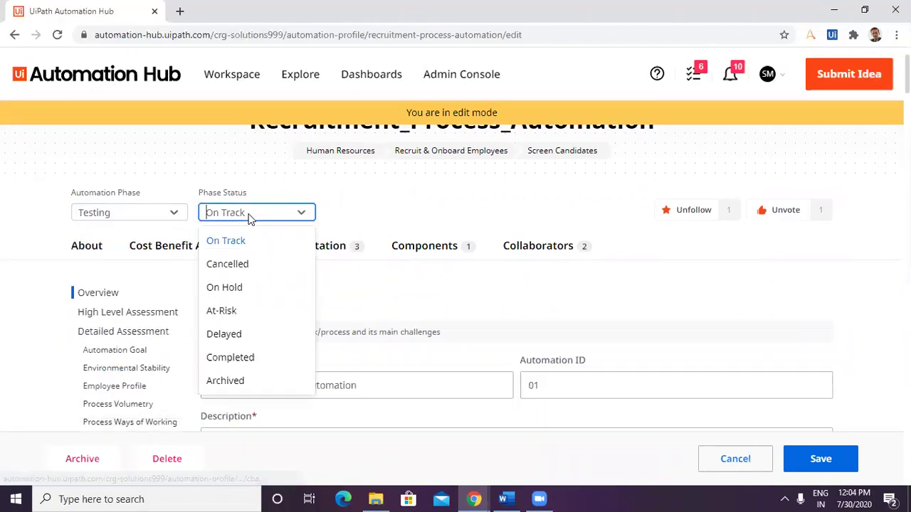
{"action": "left_click", "coordinate": [229, 357]}
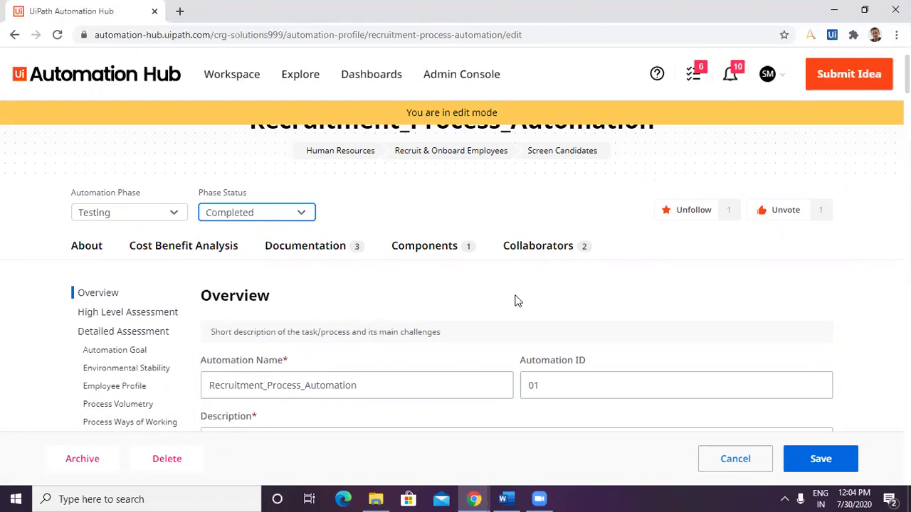
{"action": "left_click", "coordinate": [809, 461]}
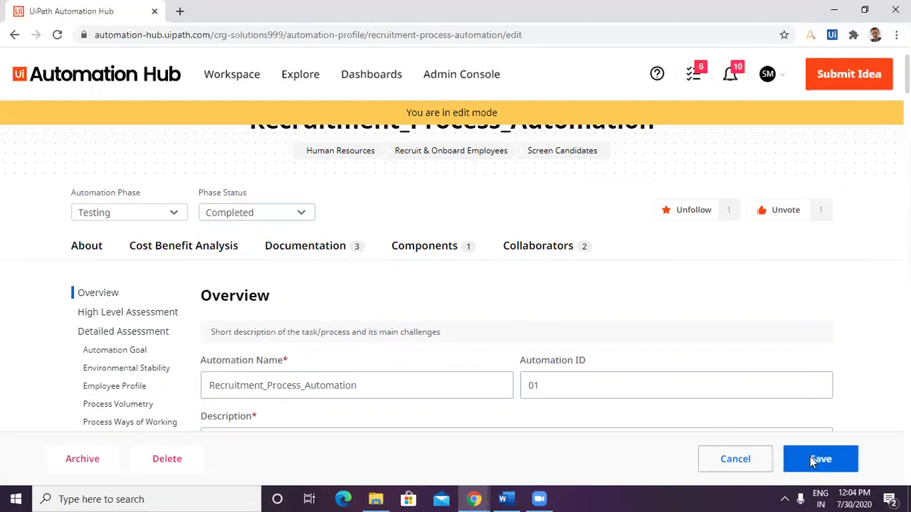
{"action": "left_click", "coordinate": [492, 296]}
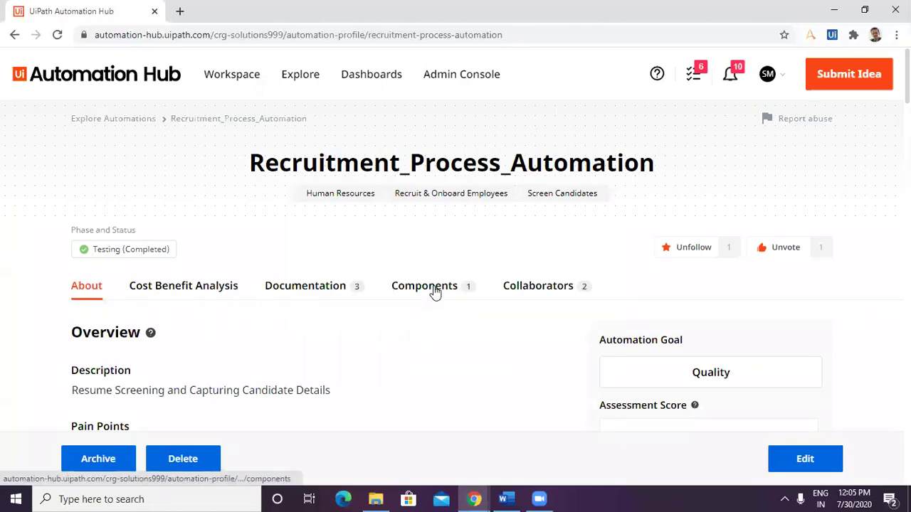
Open the Resume Screening component page from the Components tab
{"action": "left_click", "coordinate": [419, 286]}
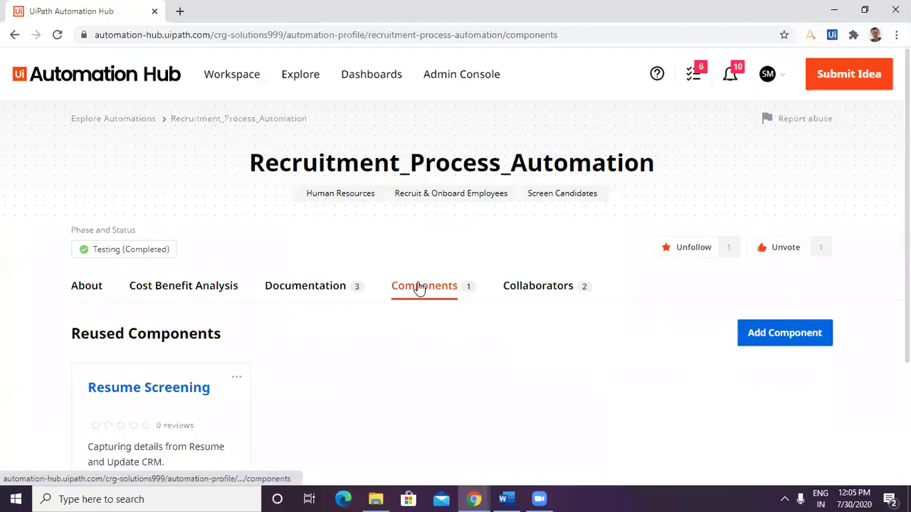
{"action": "scroll", "coordinate": [320, 270], "scroll_direction": "down", "scroll_amount": 2}
{"action": "left_click", "coordinate": [197, 221]}
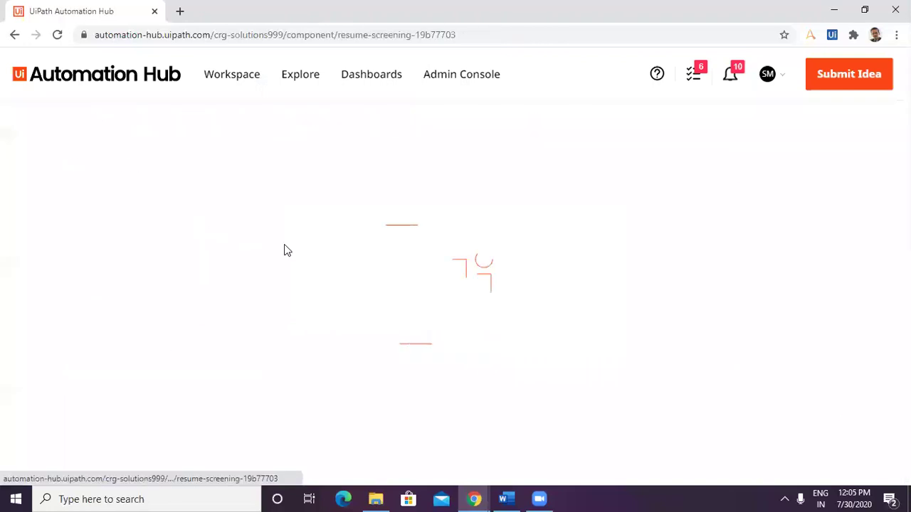
{"action": "scroll", "coordinate": [504, 341], "scroll_direction": "down", "scroll_amount": 4}
{"action": "scroll", "coordinate": [498, 352], "scroll_direction": "down", "scroll_amount": 4}
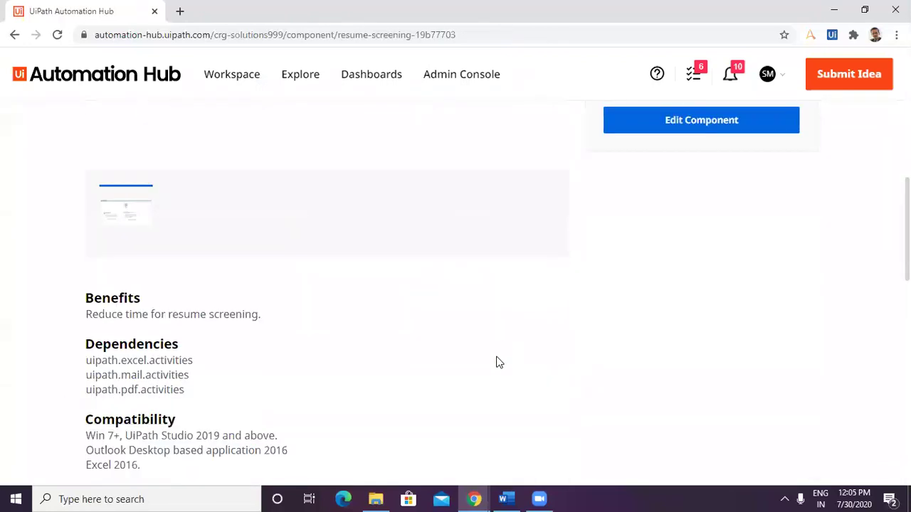
{"action": "scroll", "coordinate": [491, 364], "scroll_direction": "down", "scroll_amount": 4}
{"action": "scroll", "coordinate": [391, 370], "scroll_direction": "down", "scroll_amount": 4}
{"action": "scroll", "coordinate": [242, 413], "scroll_direction": "down", "scroll_amount": 4}
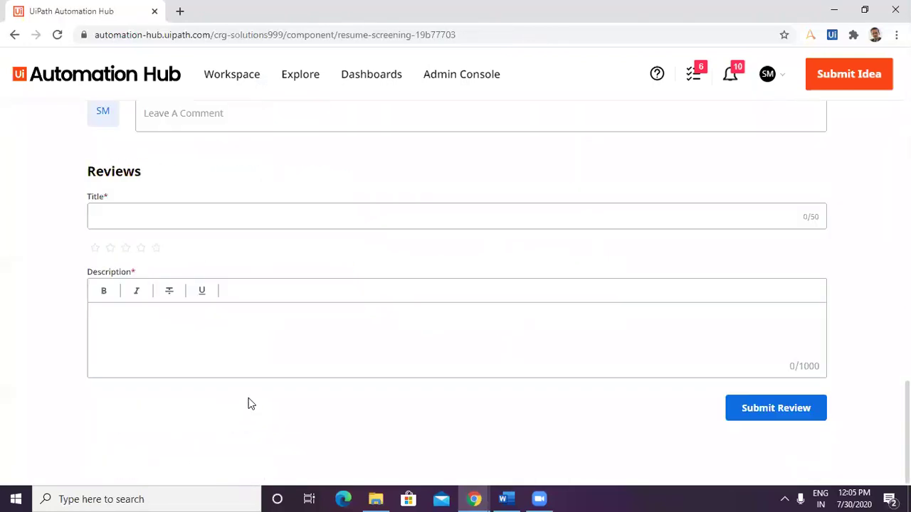
{"action": "scroll", "coordinate": [206, 285], "scroll_direction": "up", "scroll_amount": 1}
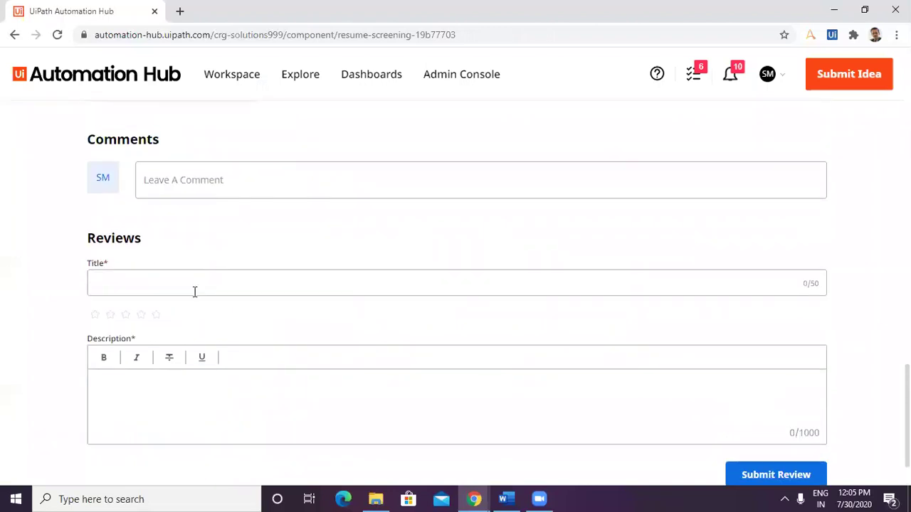
Submit a comment stating the component works as designed and was tested on UAT
{"action": "left_click", "coordinate": [178, 180]}
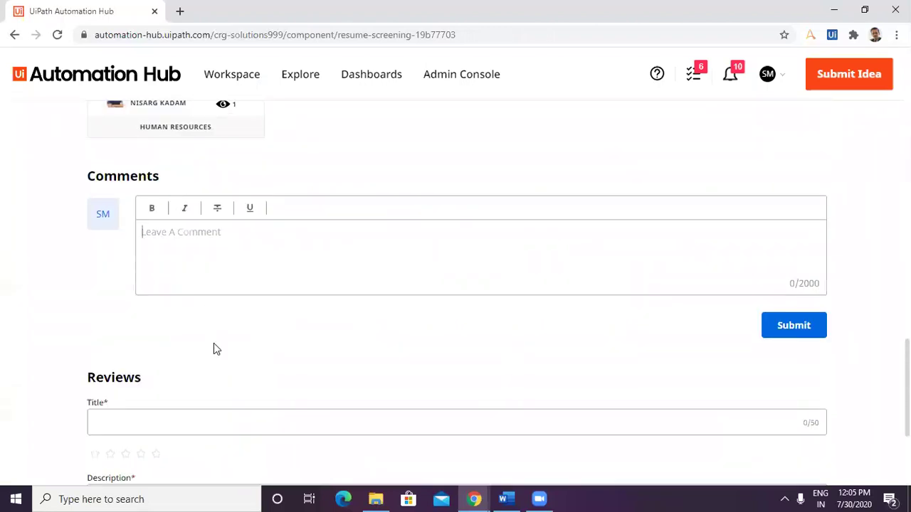
{"action": "scroll", "coordinate": [213, 349], "scroll_direction": "down", "scroll_amount": 2}
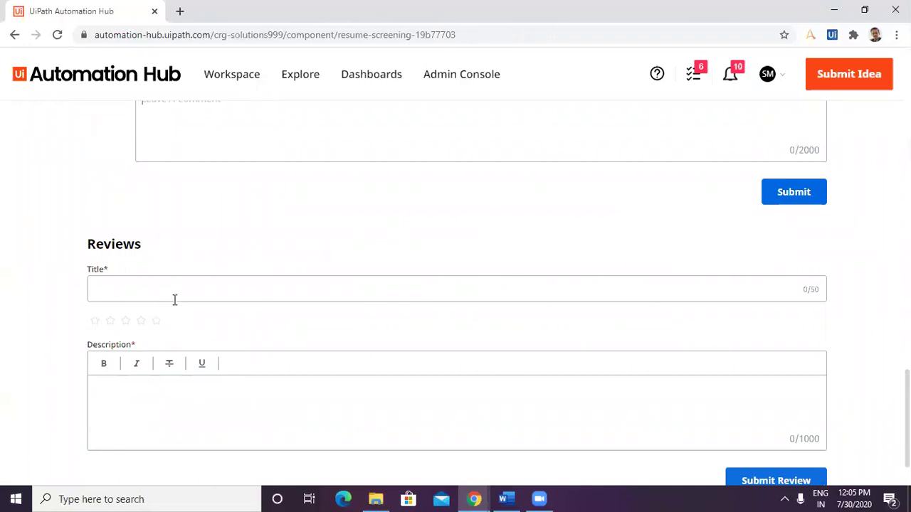
{"action": "left_click", "coordinate": [174, 300]}
{"action": "scroll", "coordinate": [178, 295], "scroll_direction": "up", "scroll_amount": 2}
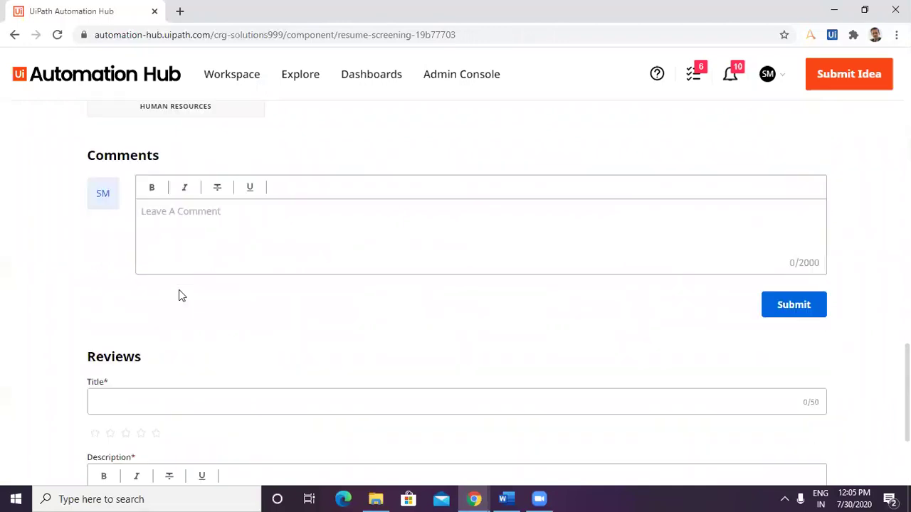
{"action": "scroll", "coordinate": [170, 327], "scroll_direction": "up", "scroll_amount": 1}
{"action": "left_click", "coordinate": [171, 330]}
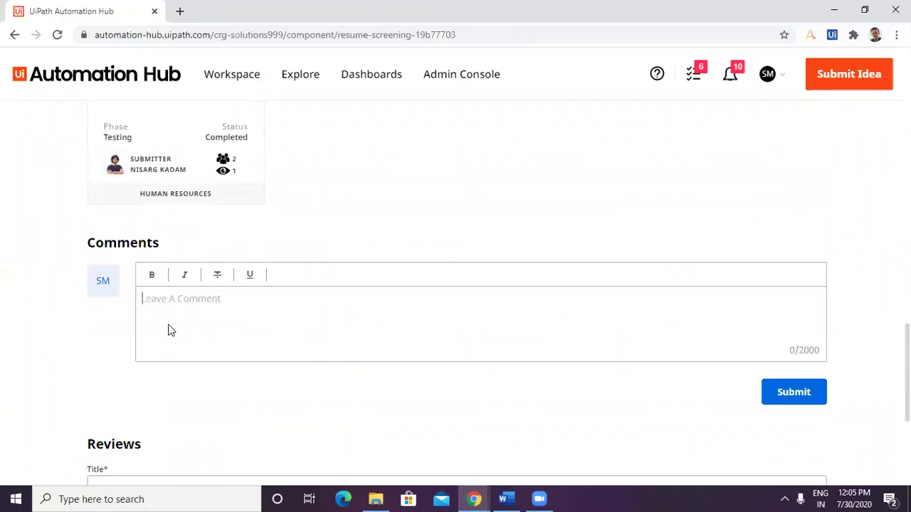
{"action": "type", "text": "The "}
{"action": "type", "text": "comp"}
{"action": "key", "text": "BackSpace"}
{"action": "key", "text": "BackSpace"}
{"action": "key", "text": "BackSpace"}
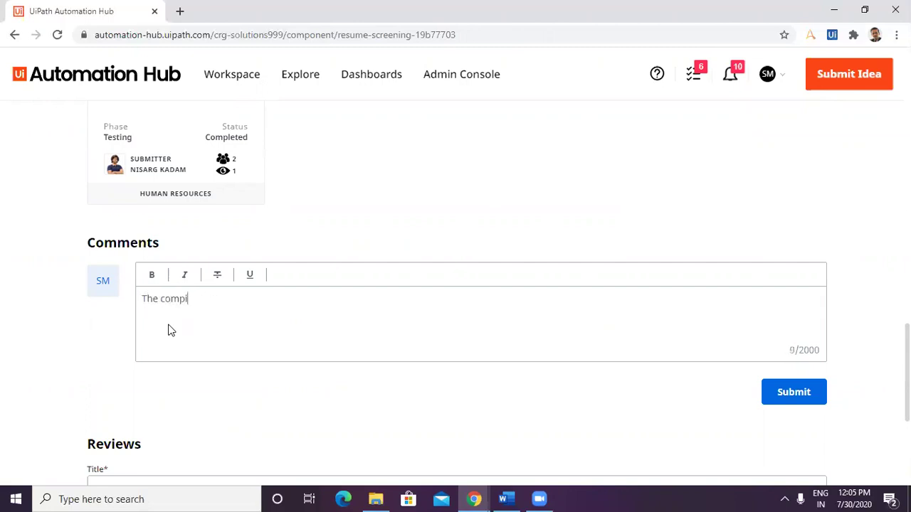
{"action": "type", "text": "s working fine as de"}
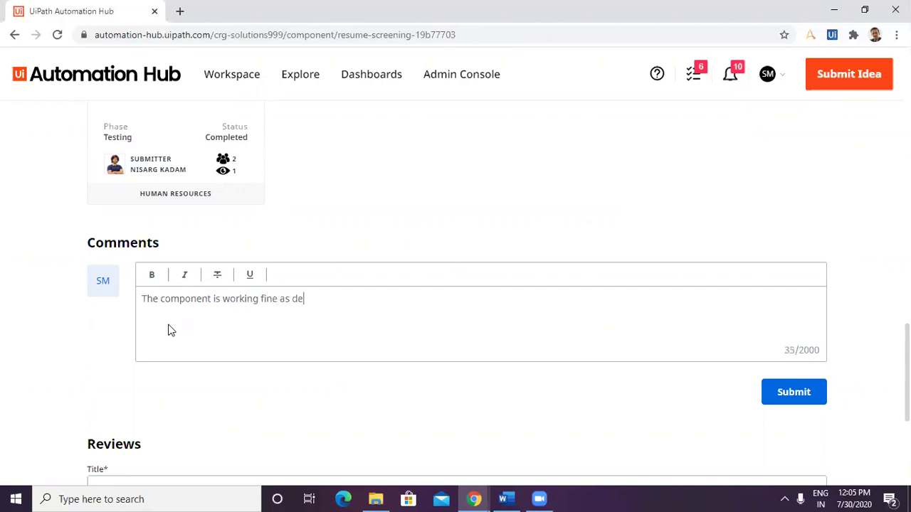
{"action": "type", "text": "signed and has b"}
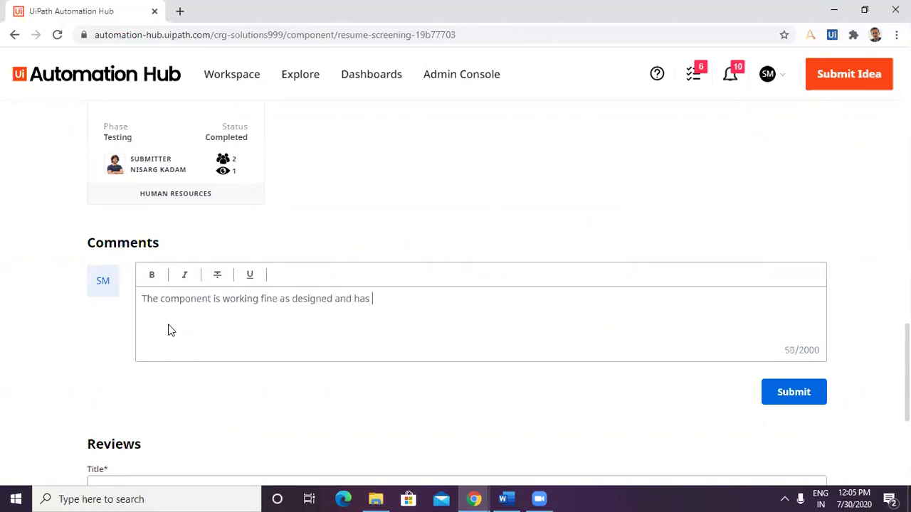
{"action": "type", "text": "een tested"}
{"action": "type", "text": " on UAT"}
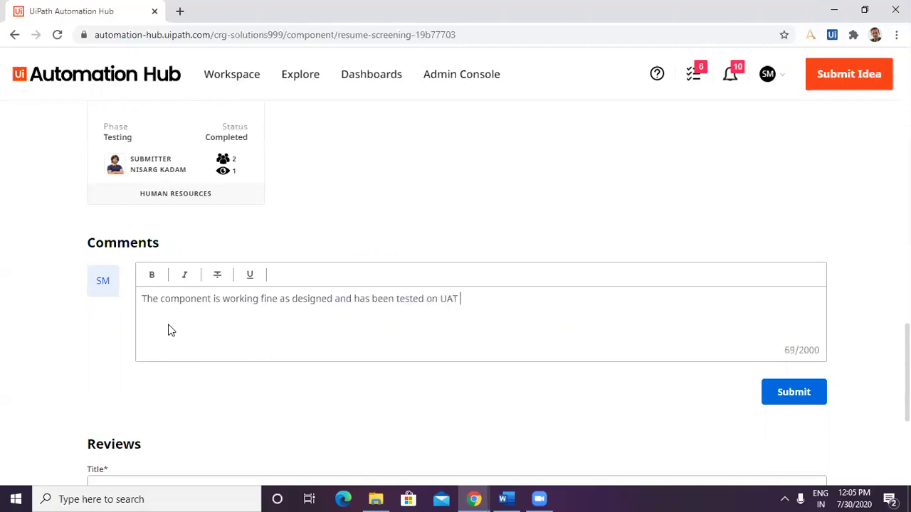
{"action": "left_click", "coordinate": [795, 397]}
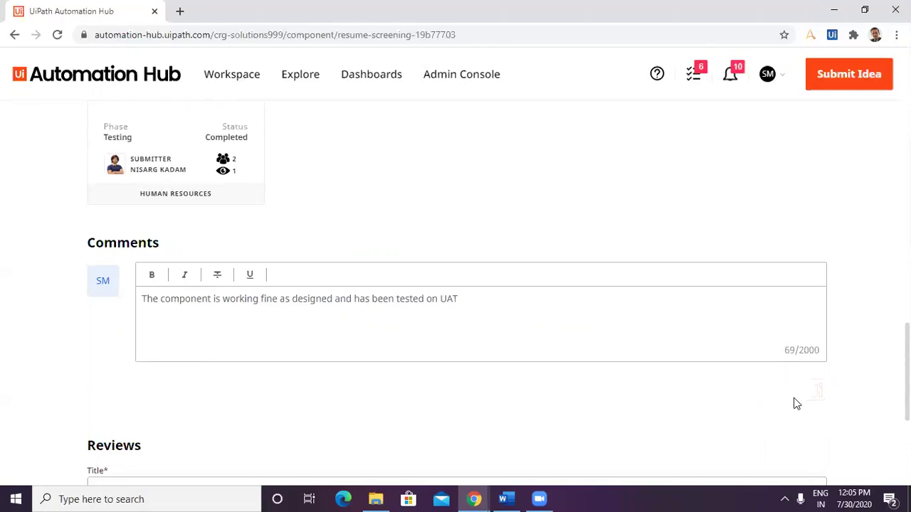
Scroll the Resume Screening page to check the newly posted comment
{"action": "scroll", "coordinate": [765, 347], "scroll_direction": "down", "scroll_amount": 5}
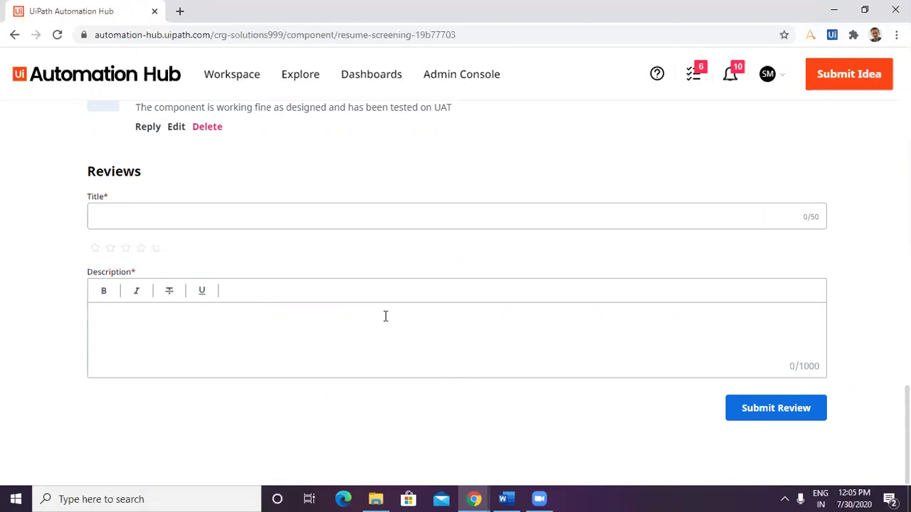
{"action": "scroll", "coordinate": [385, 314], "scroll_direction": "up", "scroll_amount": 5}
{"action": "scroll", "coordinate": [385, 314], "scroll_direction": "up", "scroll_amount": 4}
{"action": "scroll", "coordinate": [388, 314], "scroll_direction": "up", "scroll_amount": 5}
{"action": "scroll", "coordinate": [388, 314], "scroll_direction": "down", "scroll_amount": 5}
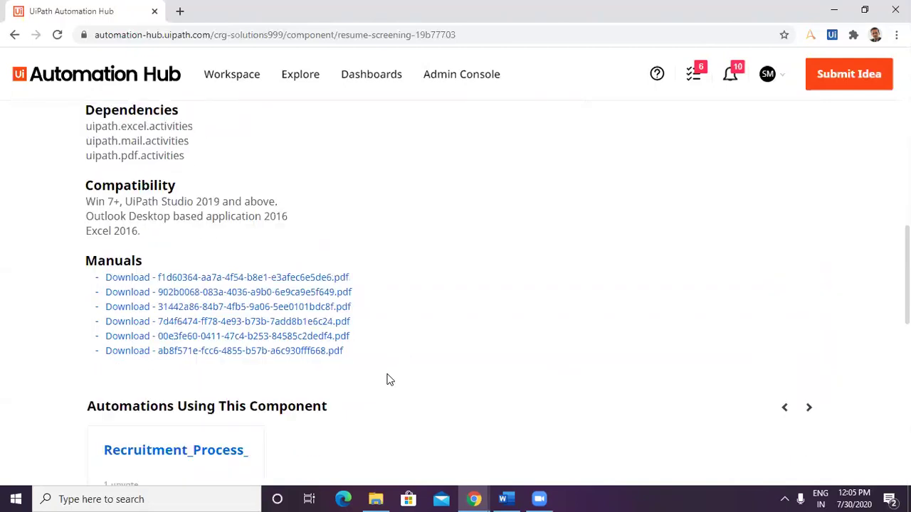
{"action": "scroll", "coordinate": [388, 378], "scroll_direction": "down", "scroll_amount": 4}
{"action": "scroll", "coordinate": [377, 394], "scroll_direction": "down", "scroll_amount": 2}
{"action": "scroll", "coordinate": [376, 406], "scroll_direction": "up", "scroll_amount": 2}
{"action": "scroll", "coordinate": [390, 370], "scroll_direction": "up", "scroll_amount": 5}
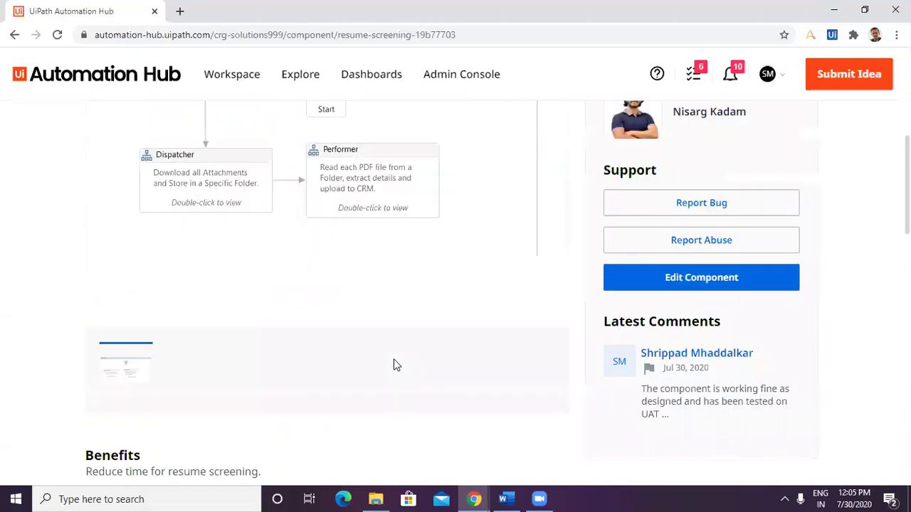
{"action": "scroll", "coordinate": [387, 364], "scroll_direction": "up", "scroll_amount": 5}
Go back to the automation profile and display its About overview
{"action": "left_click", "coordinate": [15, 35]}
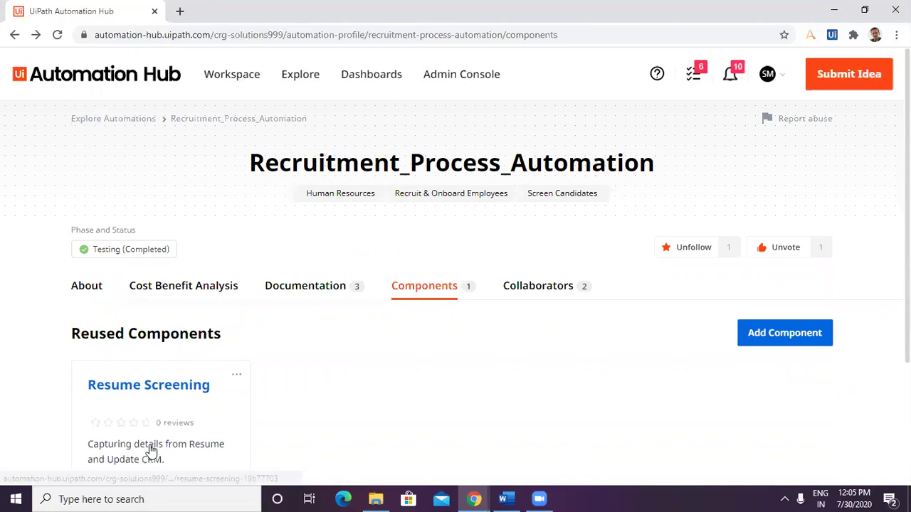
{"action": "scroll", "coordinate": [451, 346], "scroll_direction": "down", "scroll_amount": 3}
{"action": "scroll", "coordinate": [142, 257], "scroll_direction": "up", "scroll_amount": 3}
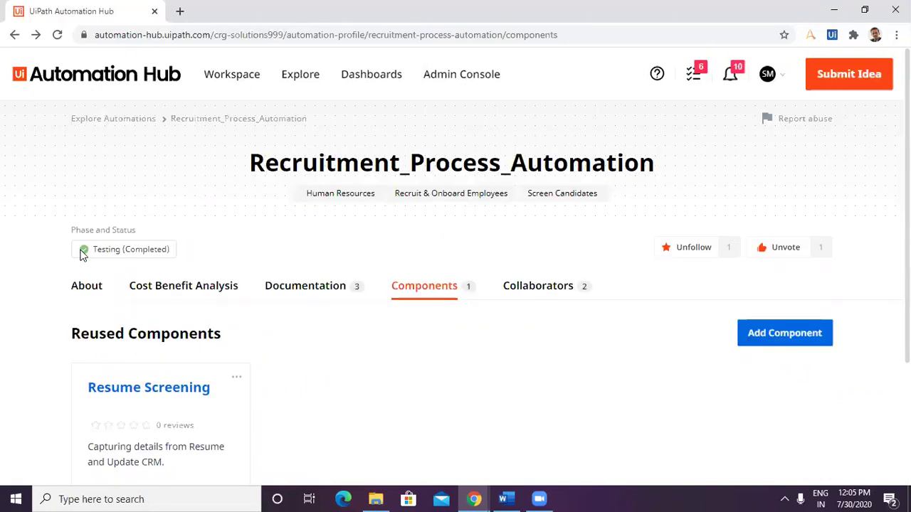
{"action": "left_click", "coordinate": [82, 288]}
{"action": "scroll", "coordinate": [356, 370], "scroll_direction": "down", "scroll_amount": 1}
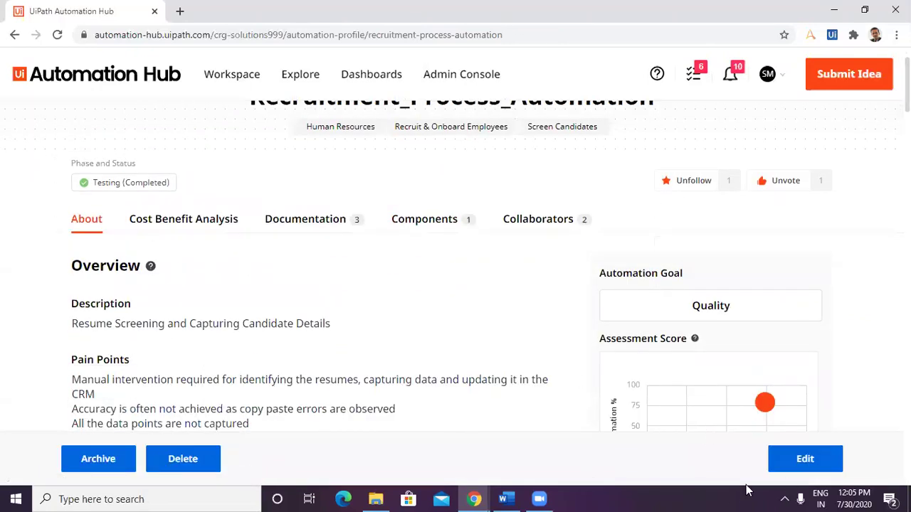
Edit the profile, choosing Automation Phase Live and Phase Status In Production
{"action": "left_click", "coordinate": [796, 461]}
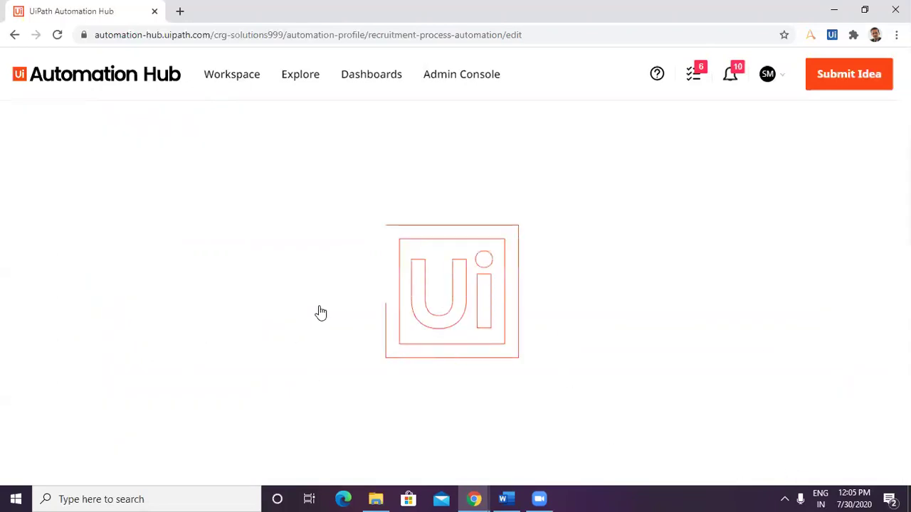
{"action": "left_click", "coordinate": [139, 281]}
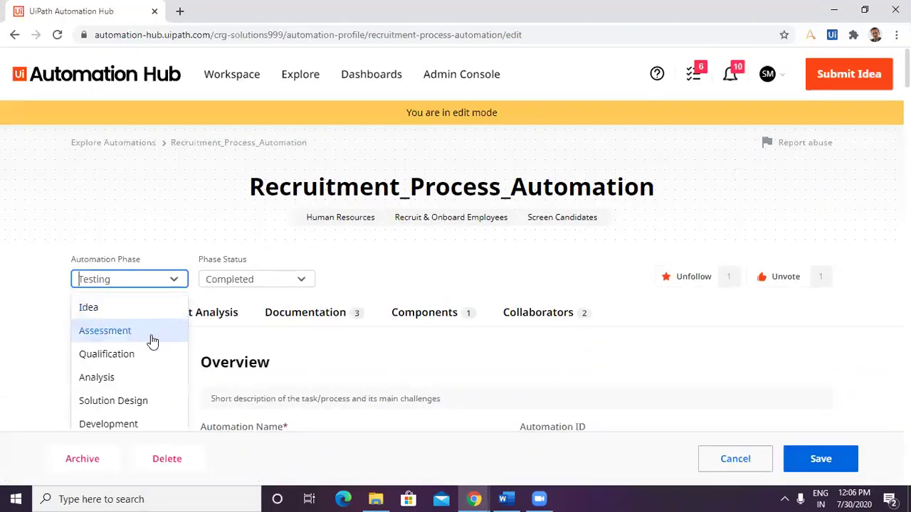
{"action": "scroll", "coordinate": [632, 269], "scroll_direction": "down", "scroll_amount": 2}
{"action": "scroll", "coordinate": [301, 277], "scroll_direction": "down", "scroll_amount": 2}
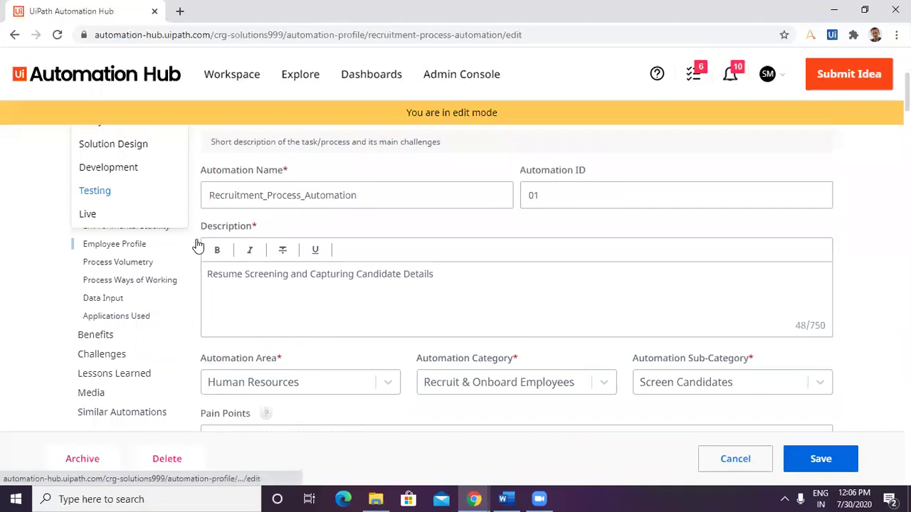
{"action": "scroll", "coordinate": [198, 244], "scroll_direction": "up", "scroll_amount": 1}
{"action": "left_click", "coordinate": [86, 270]}
{"action": "scroll", "coordinate": [249, 287], "scroll_direction": "up", "scroll_amount": 2}
{"action": "scroll", "coordinate": [254, 287], "scroll_direction": "up", "scroll_amount": 2}
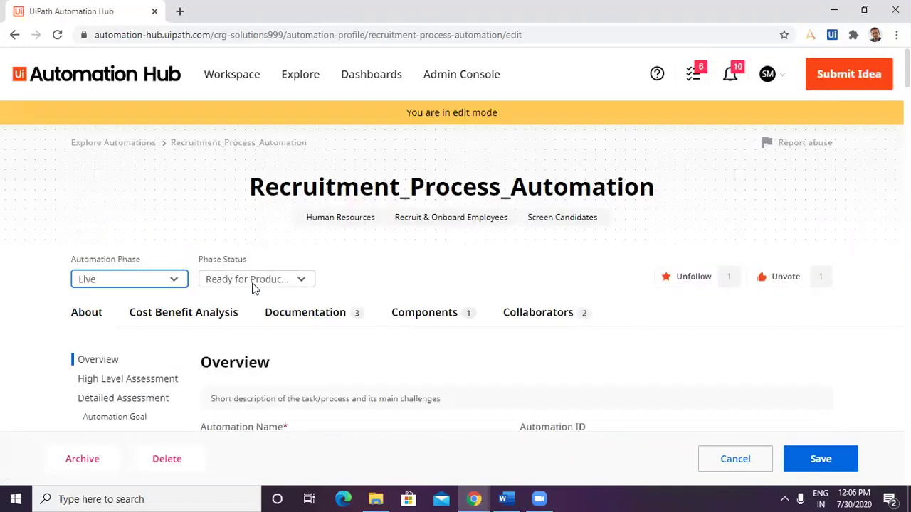
{"action": "left_click", "coordinate": [253, 284]}
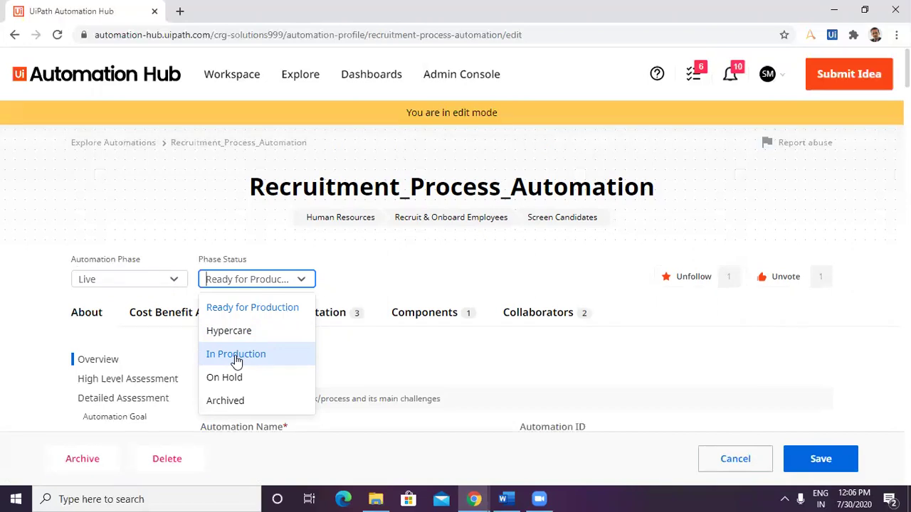
{"action": "left_click", "coordinate": [237, 361]}
Save the edit form and confirm, storing the Live (In Production) phase
{"action": "scroll", "coordinate": [452, 355], "scroll_direction": "down", "scroll_amount": 1}
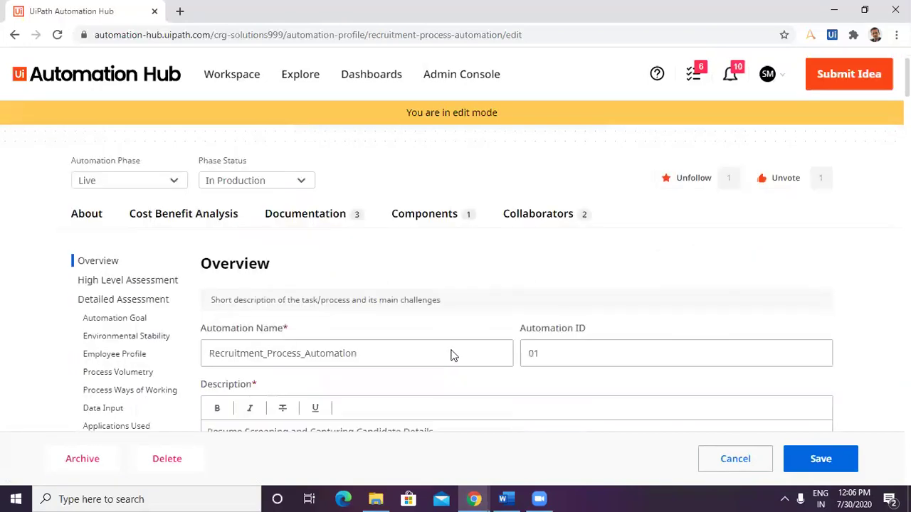
{"action": "scroll", "coordinate": [579, 332], "scroll_direction": "down", "scroll_amount": 2}
{"action": "scroll", "coordinate": [590, 362], "scroll_direction": "down", "scroll_amount": 1}
{"action": "scroll", "coordinate": [727, 416], "scroll_direction": "down", "scroll_amount": 3}
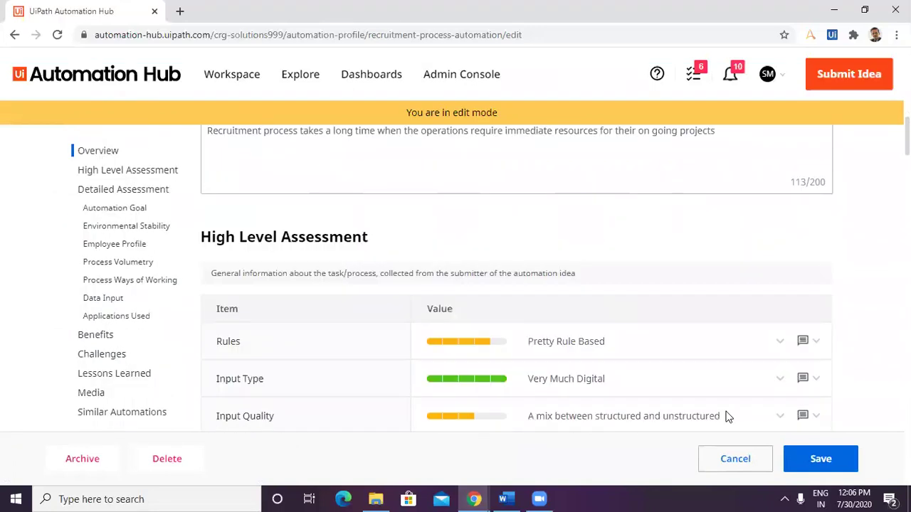
{"action": "scroll", "coordinate": [727, 417], "scroll_direction": "down", "scroll_amount": 3}
{"action": "scroll", "coordinate": [626, 364], "scroll_direction": "down", "scroll_amount": 3}
{"action": "scroll", "coordinate": [621, 388], "scroll_direction": "down", "scroll_amount": 5}
{"action": "scroll", "coordinate": [623, 396], "scroll_direction": "down", "scroll_amount": 5}
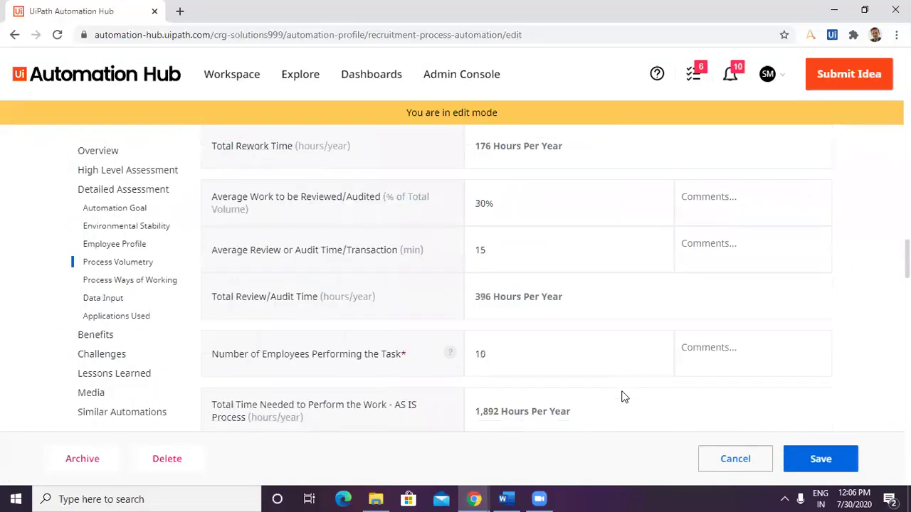
{"action": "scroll", "coordinate": [621, 396], "scroll_direction": "down", "scroll_amount": 4}
{"action": "scroll", "coordinate": [621, 397], "scroll_direction": "down", "scroll_amount": 4}
{"action": "scroll", "coordinate": [621, 397], "scroll_direction": "down", "scroll_amount": 4}
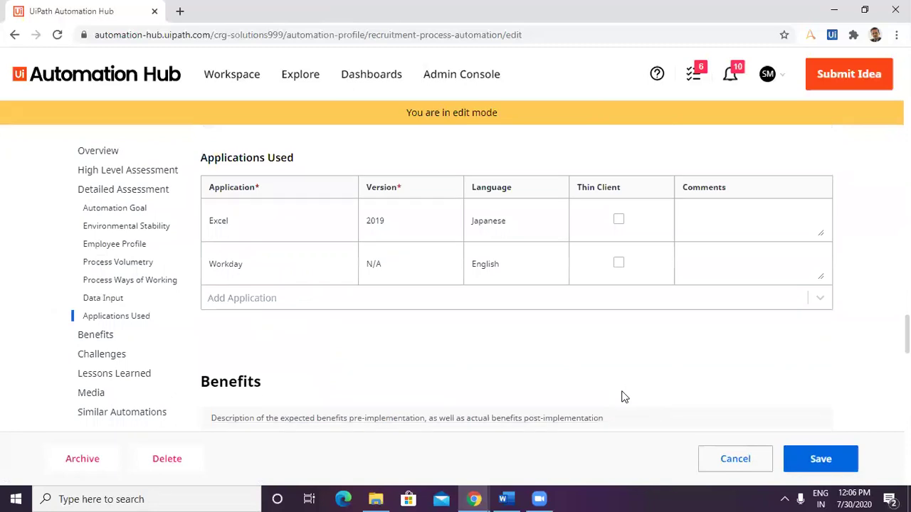
{"action": "scroll", "coordinate": [621, 397], "scroll_direction": "down", "scroll_amount": 3}
{"action": "scroll", "coordinate": [621, 396], "scroll_direction": "down", "scroll_amount": 5}
{"action": "scroll", "coordinate": [621, 397], "scroll_direction": "down", "scroll_amount": 4}
{"action": "scroll", "coordinate": [621, 396], "scroll_direction": "down", "scroll_amount": 1}
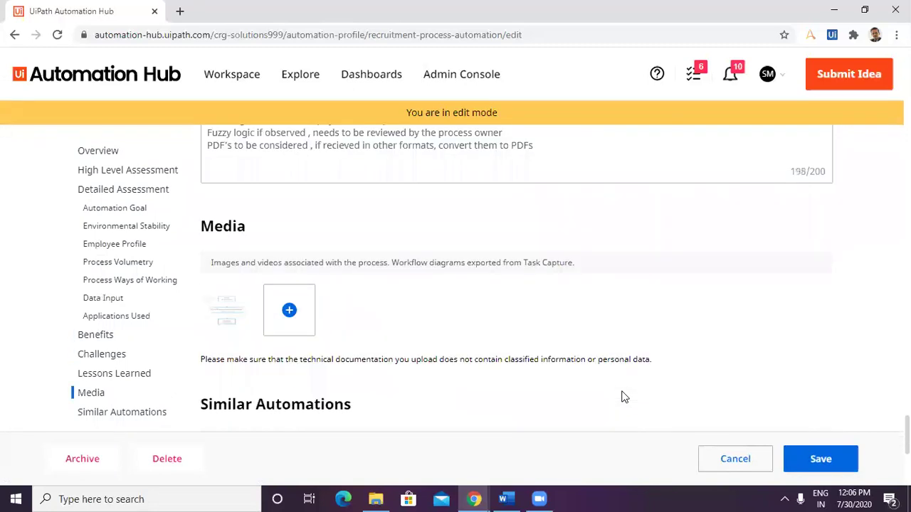
{"action": "scroll", "coordinate": [621, 396], "scroll_direction": "down", "scroll_amount": 4}
{"action": "scroll", "coordinate": [654, 395], "scroll_direction": "down", "scroll_amount": 1}
{"action": "scroll", "coordinate": [364, 330], "scroll_direction": "up", "scroll_amount": 2}
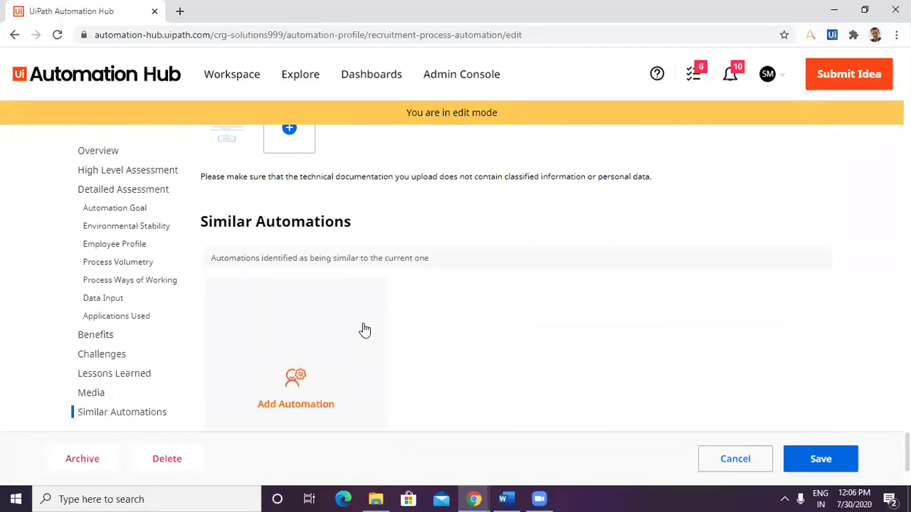
{"action": "scroll", "coordinate": [364, 330], "scroll_direction": "down", "scroll_amount": 2}
{"action": "left_click", "coordinate": [817, 458]}
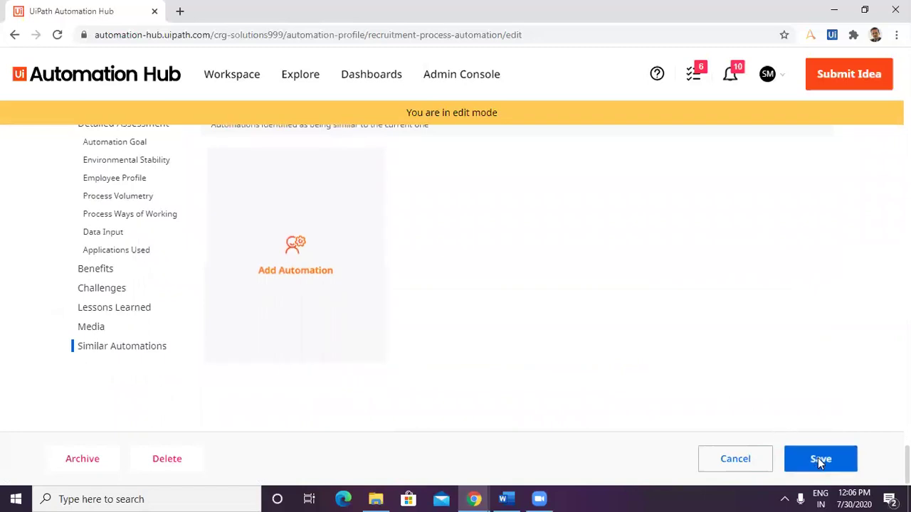
{"action": "left_click", "coordinate": [499, 300]}
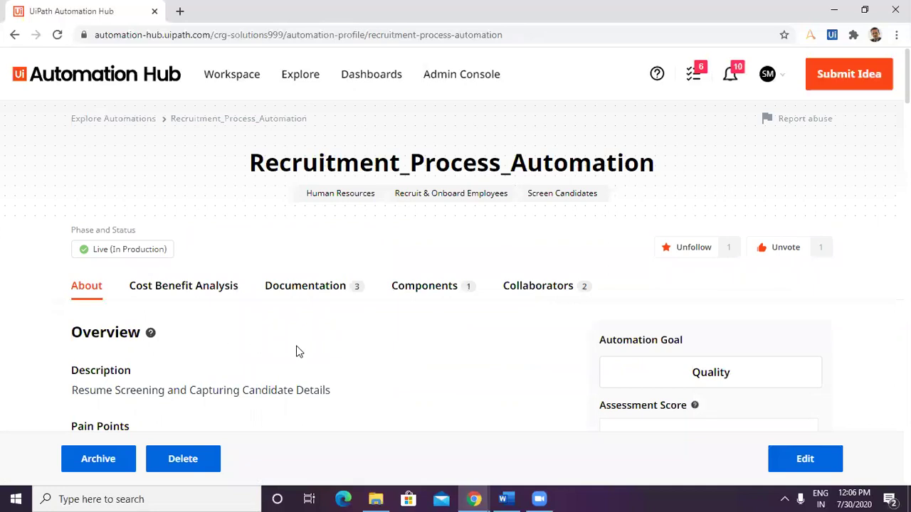
Scroll the updated profile down to its comments and back, verifying Live (In Production)
{"action": "scroll", "coordinate": [296, 347], "scroll_direction": "down", "scroll_amount": 2}
{"action": "scroll", "coordinate": [295, 347], "scroll_direction": "up", "scroll_amount": 2}
{"action": "scroll", "coordinate": [299, 353], "scroll_direction": "down", "scroll_amount": 2}
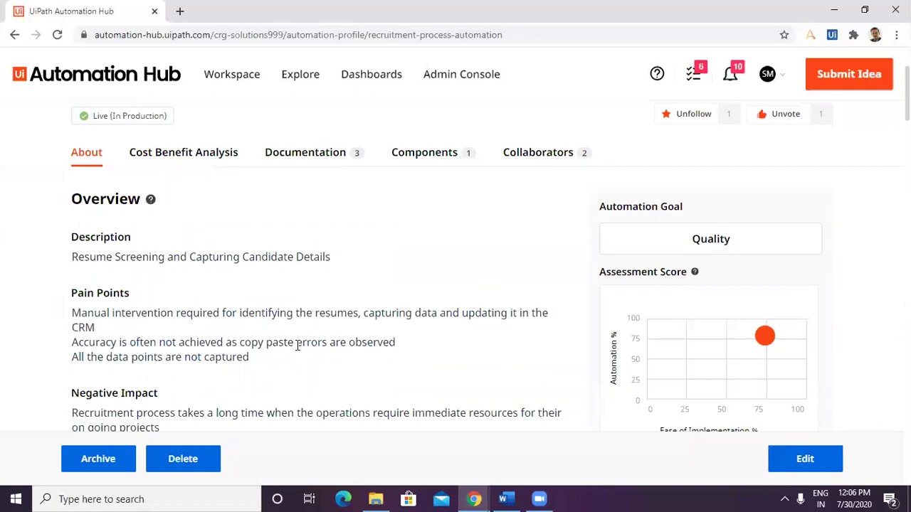
{"action": "scroll", "coordinate": [297, 346], "scroll_direction": "down", "scroll_amount": 4}
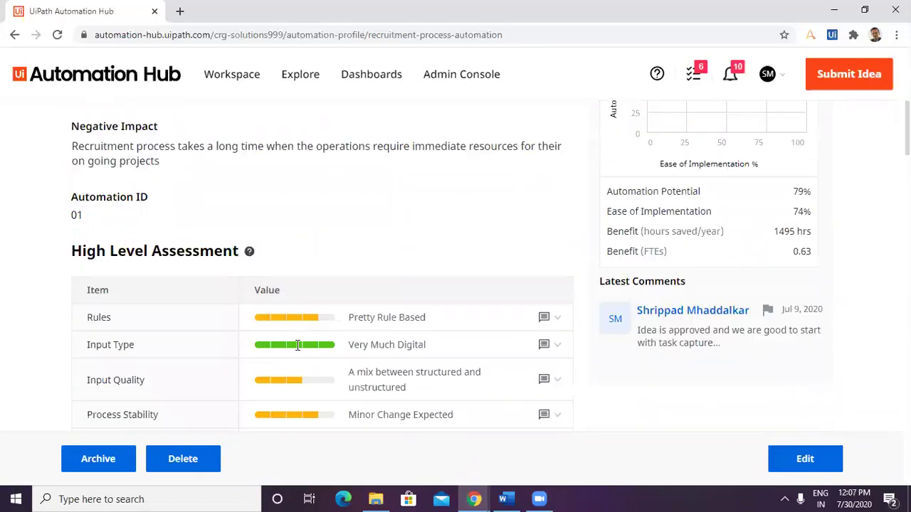
{"action": "scroll", "coordinate": [297, 349], "scroll_direction": "down", "scroll_amount": 4}
{"action": "scroll", "coordinate": [298, 352], "scroll_direction": "down", "scroll_amount": 4}
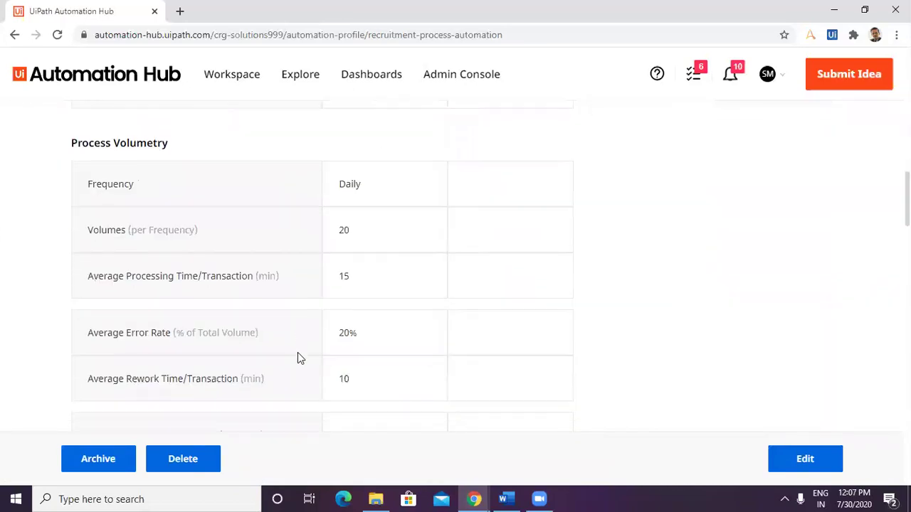
{"action": "scroll", "coordinate": [298, 354], "scroll_direction": "down", "scroll_amount": 4}
{"action": "scroll", "coordinate": [297, 354], "scroll_direction": "down", "scroll_amount": 4}
{"action": "scroll", "coordinate": [308, 380], "scroll_direction": "down", "scroll_amount": 4}
{"action": "scroll", "coordinate": [309, 385], "scroll_direction": "down", "scroll_amount": 5}
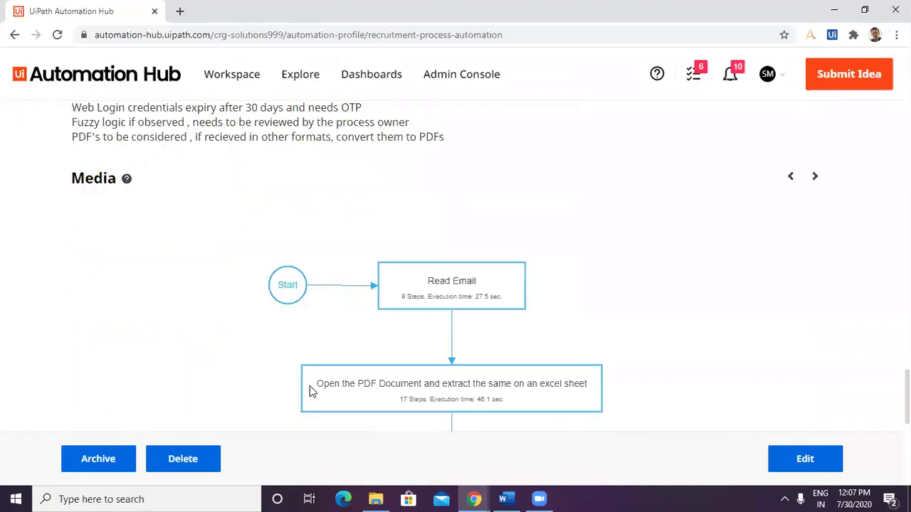
{"action": "scroll", "coordinate": [309, 386], "scroll_direction": "down", "scroll_amount": 1}
{"action": "scroll", "coordinate": [310, 385], "scroll_direction": "down", "scroll_amount": 5}
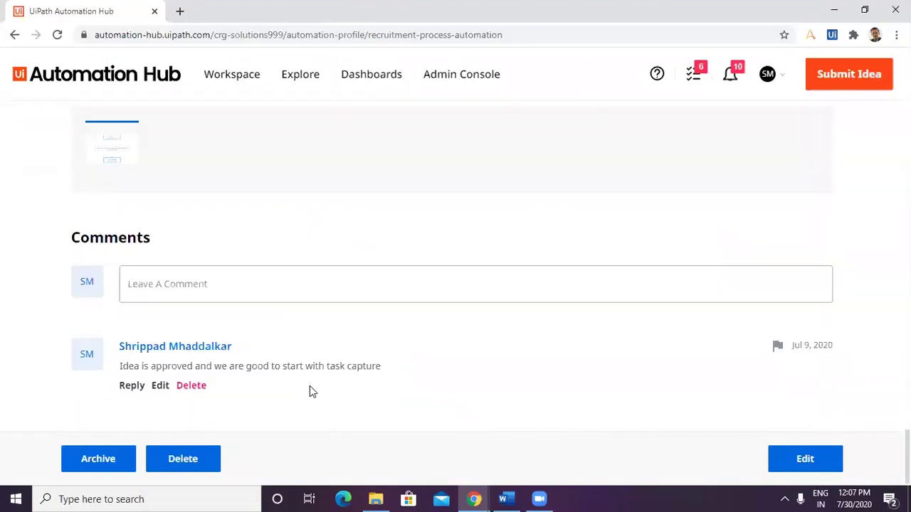
{"action": "scroll", "coordinate": [309, 386], "scroll_direction": "up", "scroll_amount": 1}
{"action": "scroll", "coordinate": [309, 386], "scroll_direction": "up", "scroll_amount": 4}
{"action": "scroll", "coordinate": [309, 386], "scroll_direction": "up", "scroll_amount": 5}
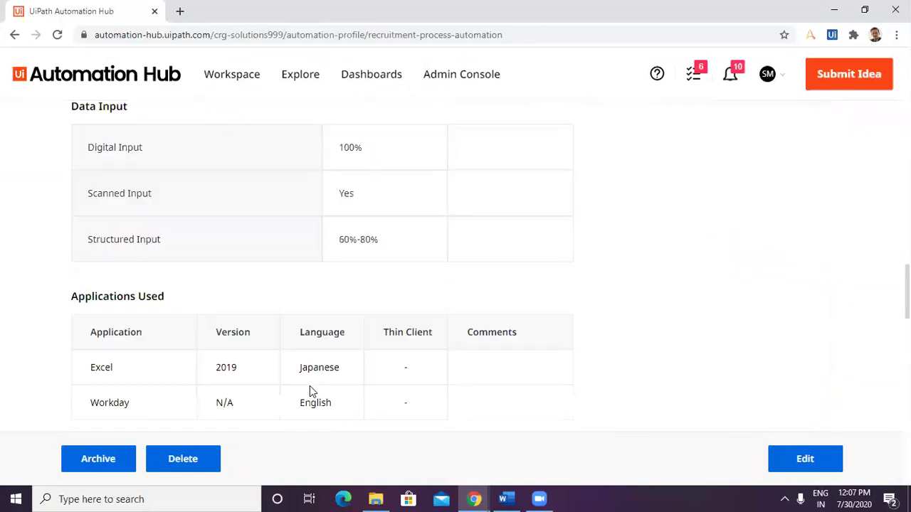
{"action": "scroll", "coordinate": [309, 385], "scroll_direction": "up", "scroll_amount": 4}
{"action": "scroll", "coordinate": [308, 385], "scroll_direction": "up", "scroll_amount": 5}
{"action": "scroll", "coordinate": [306, 382], "scroll_direction": "up", "scroll_amount": 3}
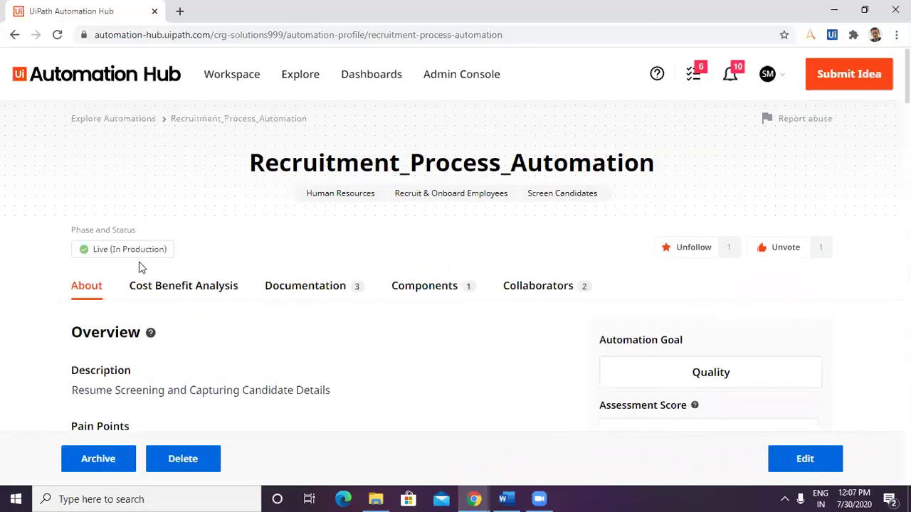